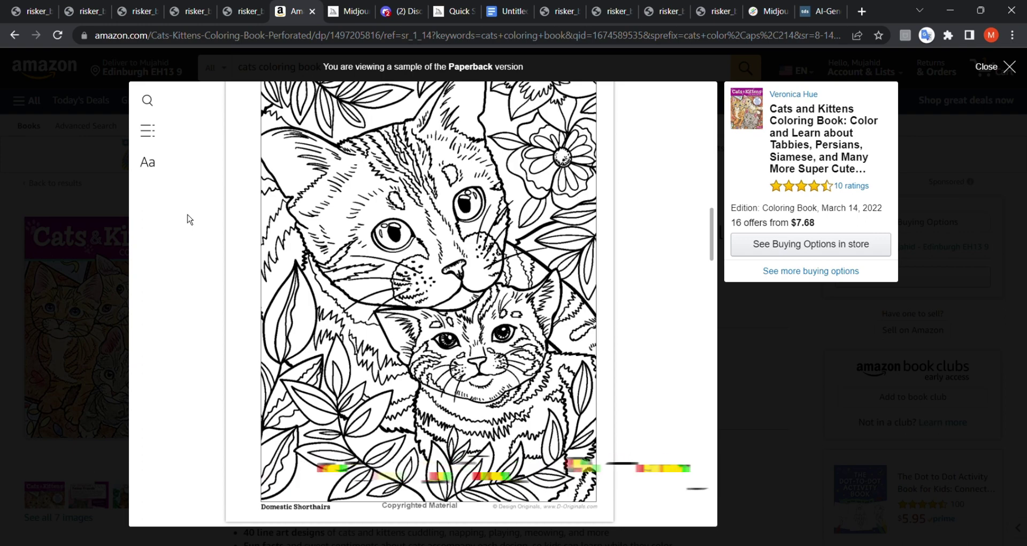
Leave the Amazon cat coloring book preview for the Midjourney website.
left_click(348, 11)
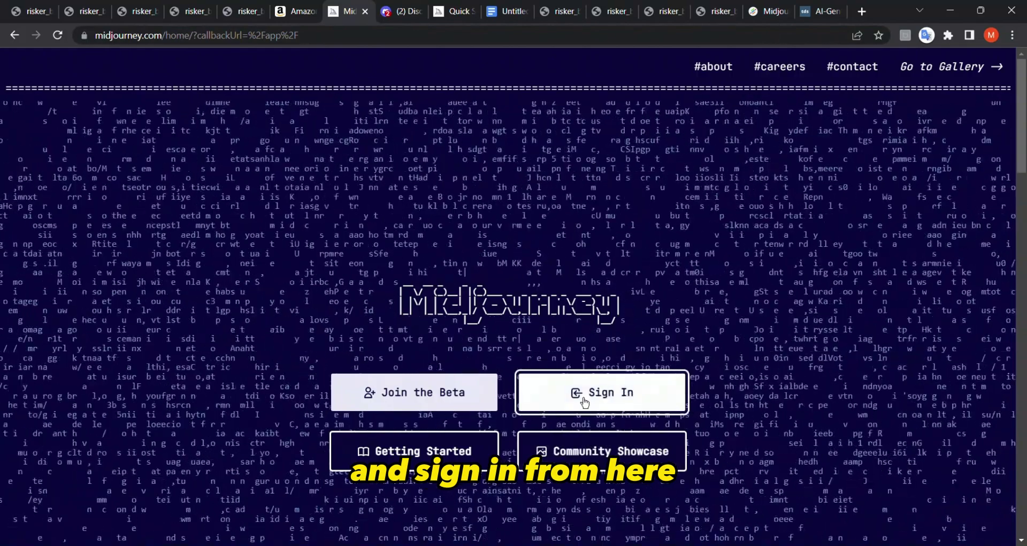
Switch to the Midjourney Discord newbies-174 channel with the earlier cat coloring-page grid.
left_click(408, 11)
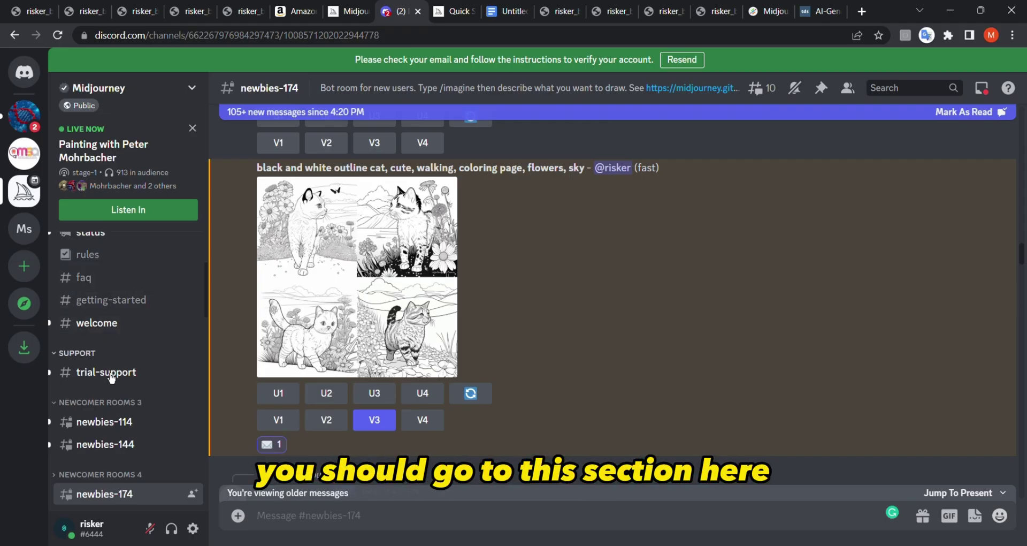
Glance at the Midjourney quick start docs, then bring up the 'black and white outline cat, cute, walking' prompt document.
mouse_move(112, 431)
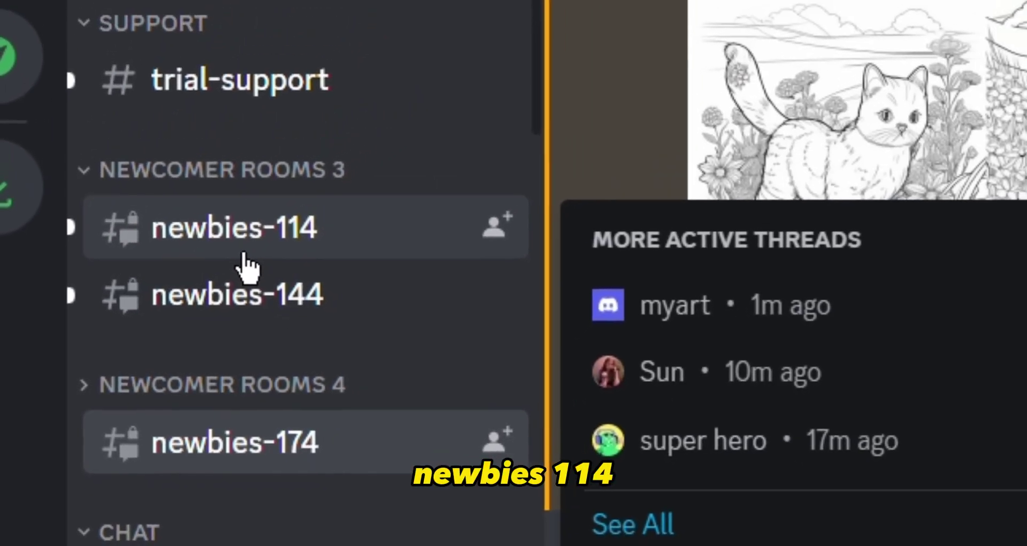
mouse_move(214, 450)
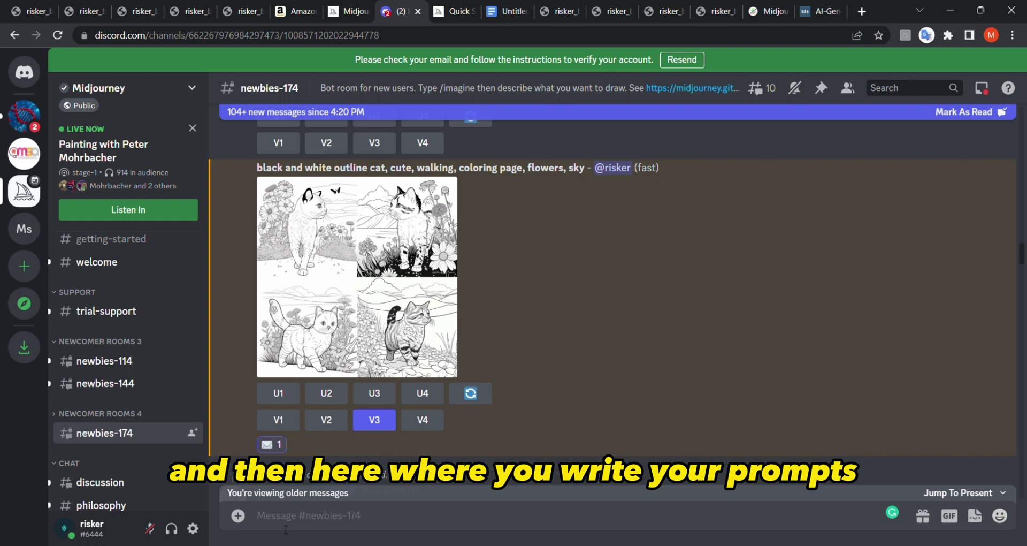
left_click(456, 11)
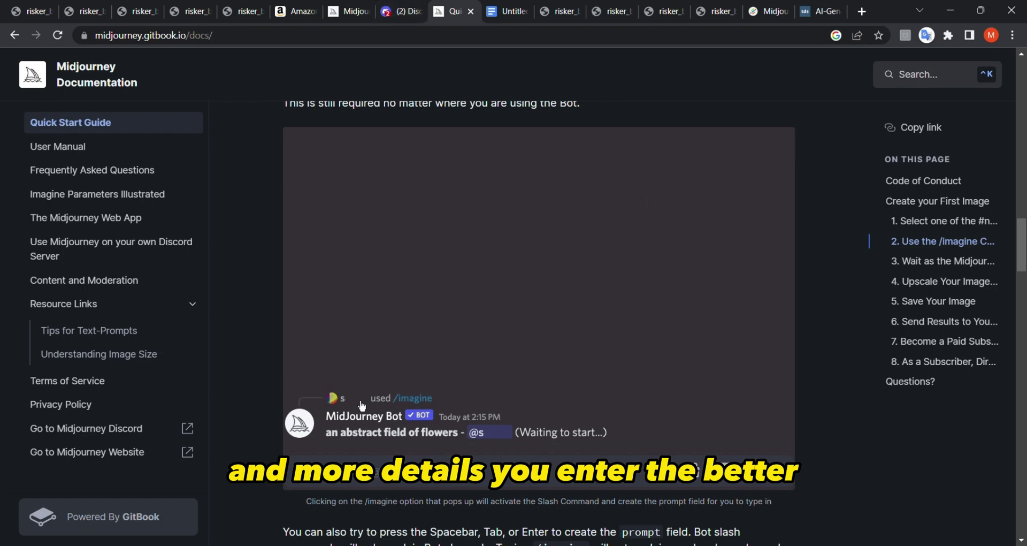
left_click(402, 11)
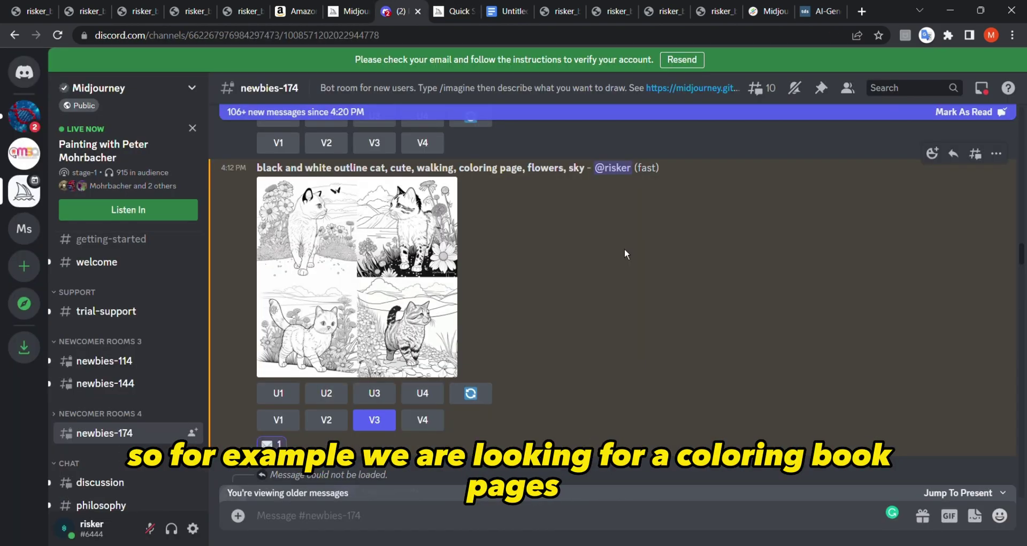
left_click(509, 18)
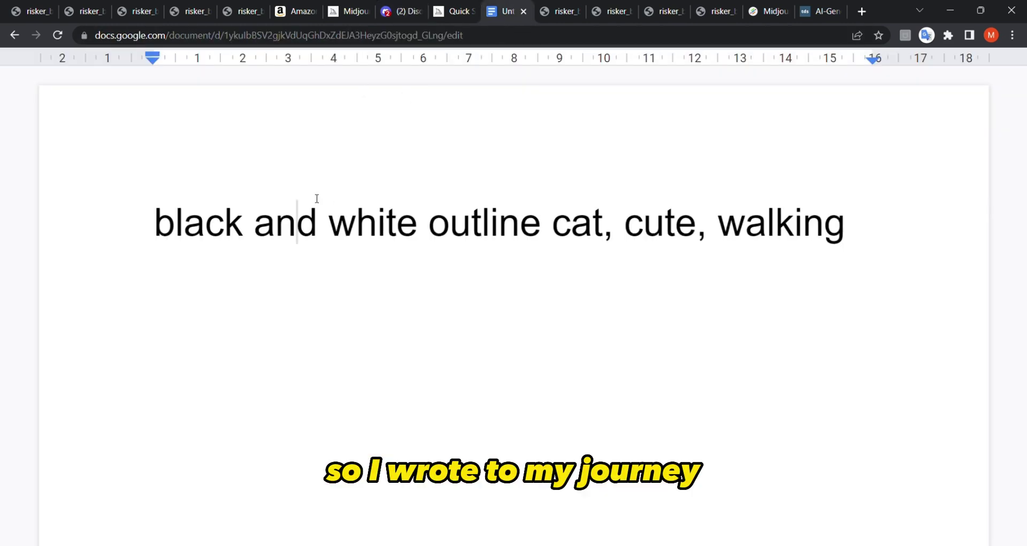
Pick out the prompt keywords cat, cute and walking, then view the generated four-cat image.
left_click_drag(149, 235, 416, 230)
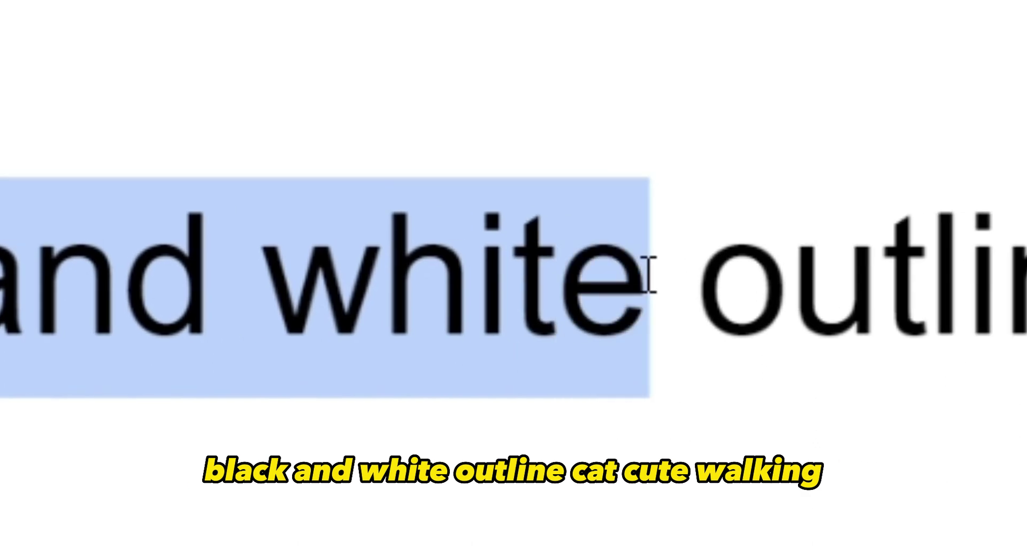
left_click_drag(357, 288, 108, 282)
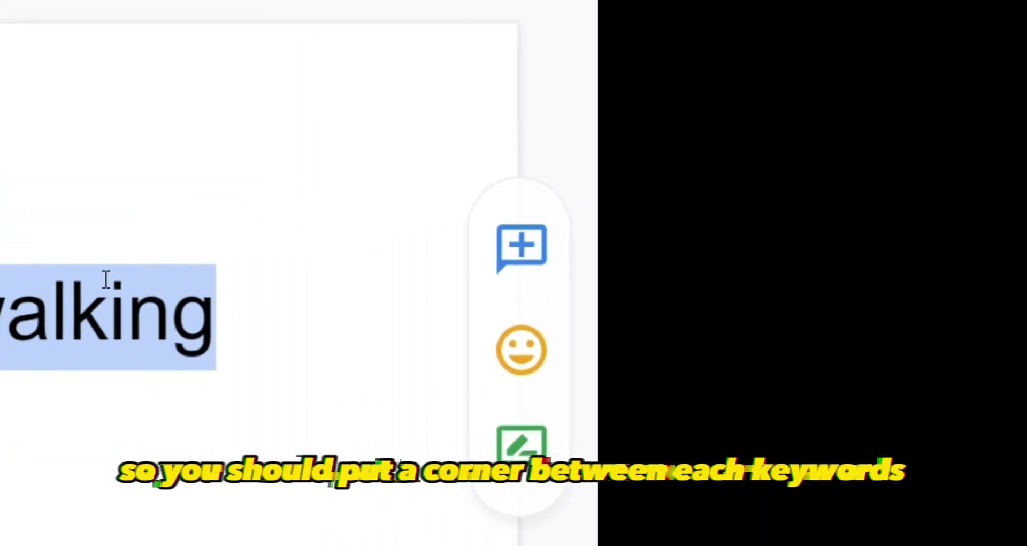
left_click(89, 249)
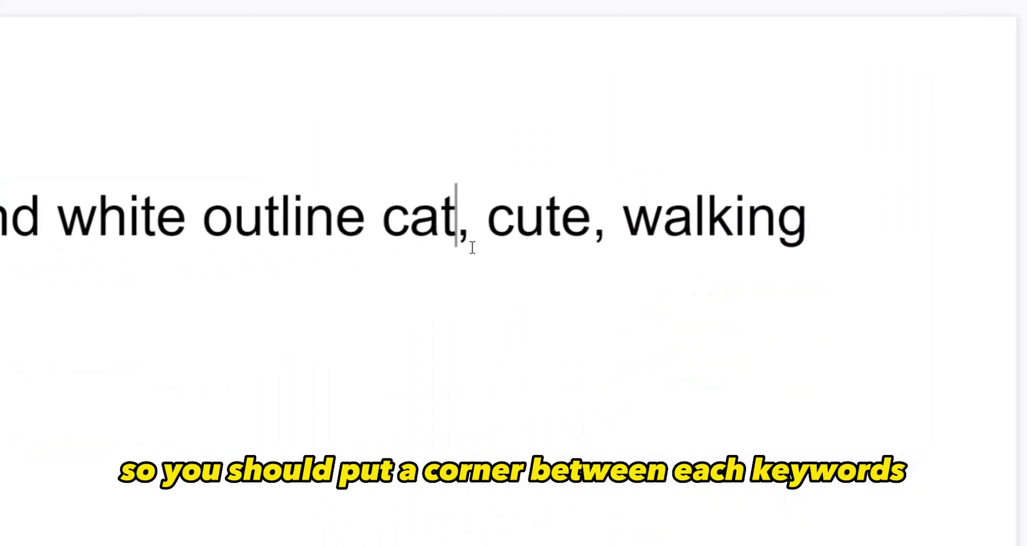
double_click(474, 250)
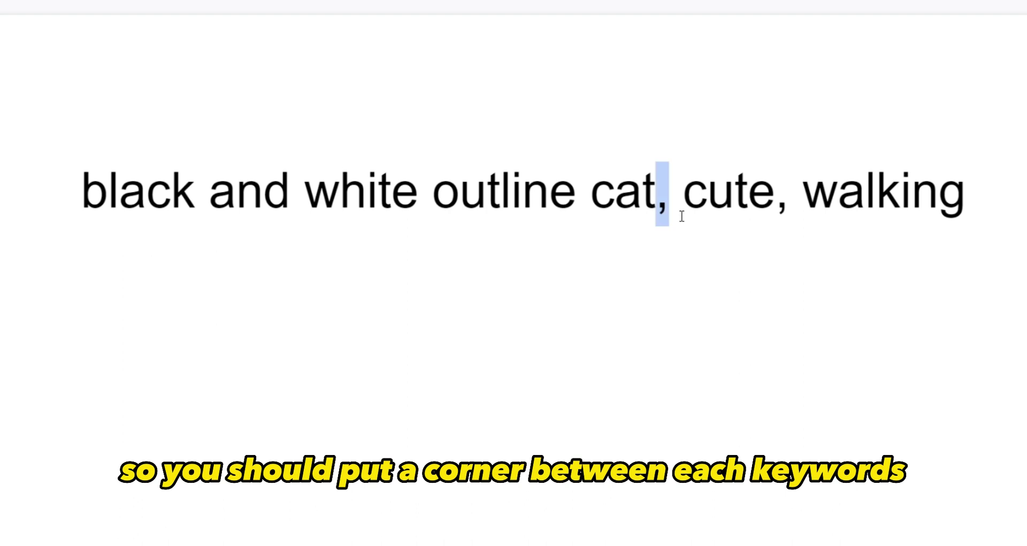
left_click(973, 197)
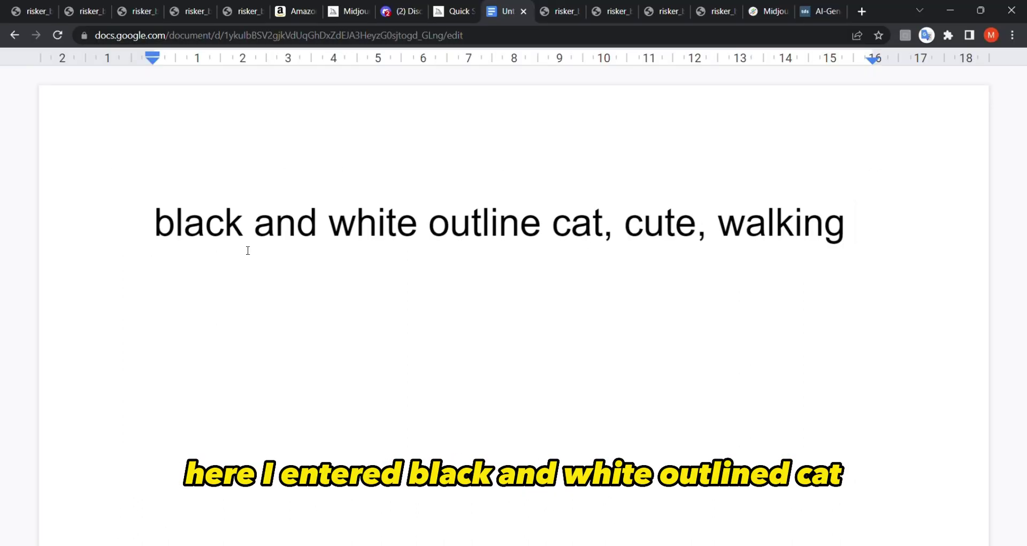
double_click(635, 221)
left_click_drag(713, 228, 856, 229)
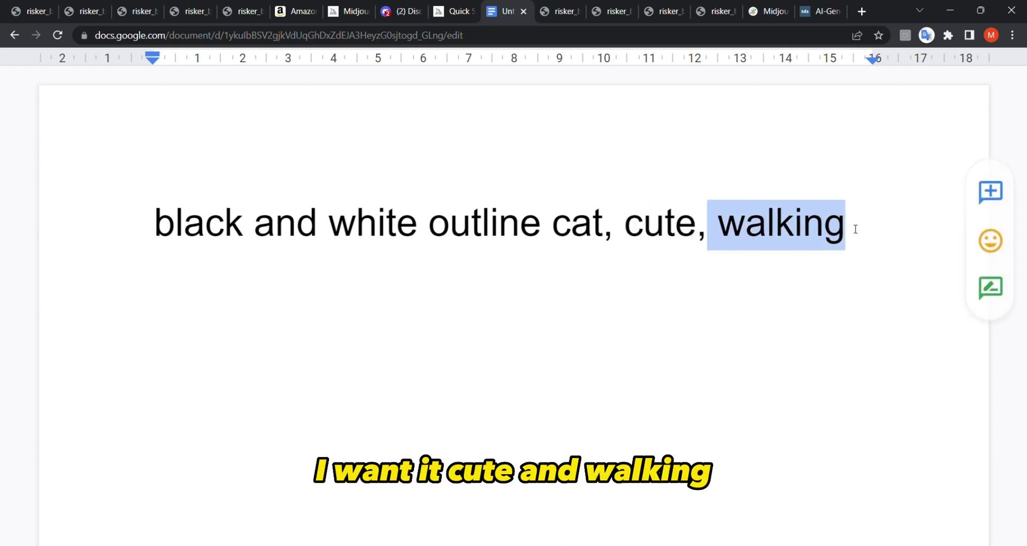
left_click(561, 10)
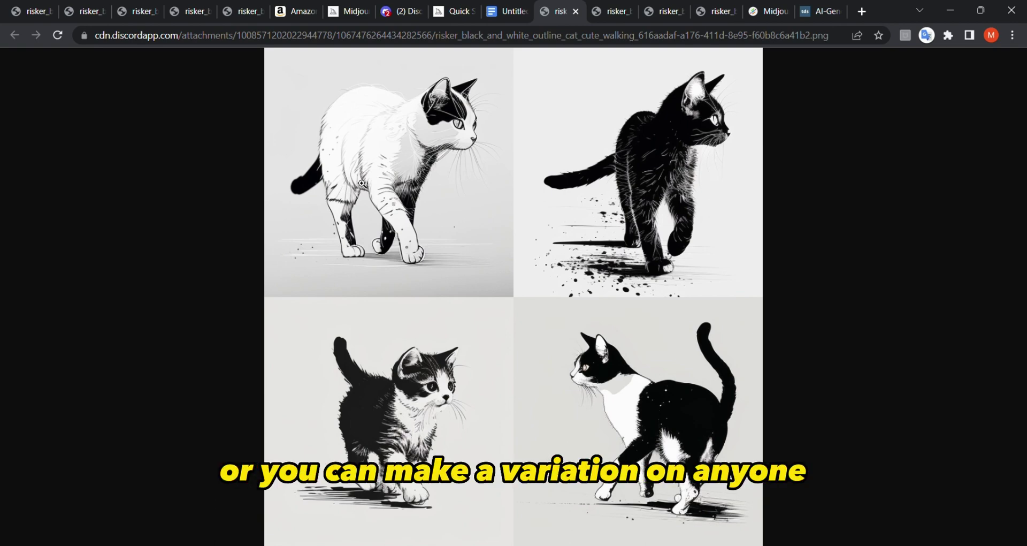
Compare the Discord results and four-cat image with the prompt, now extended with 'coloring page, flowers'.
left_click(399, 11)
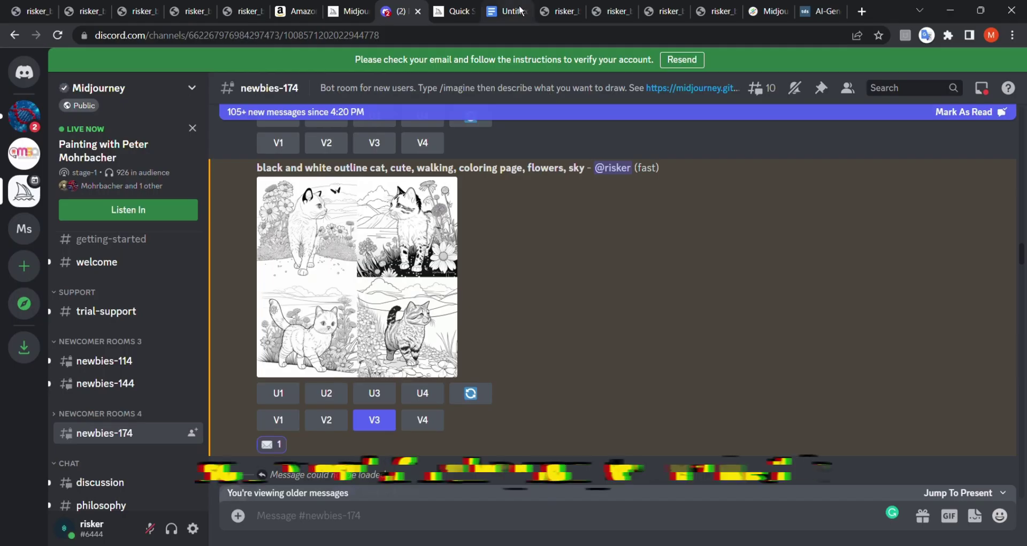
left_click(506, 11)
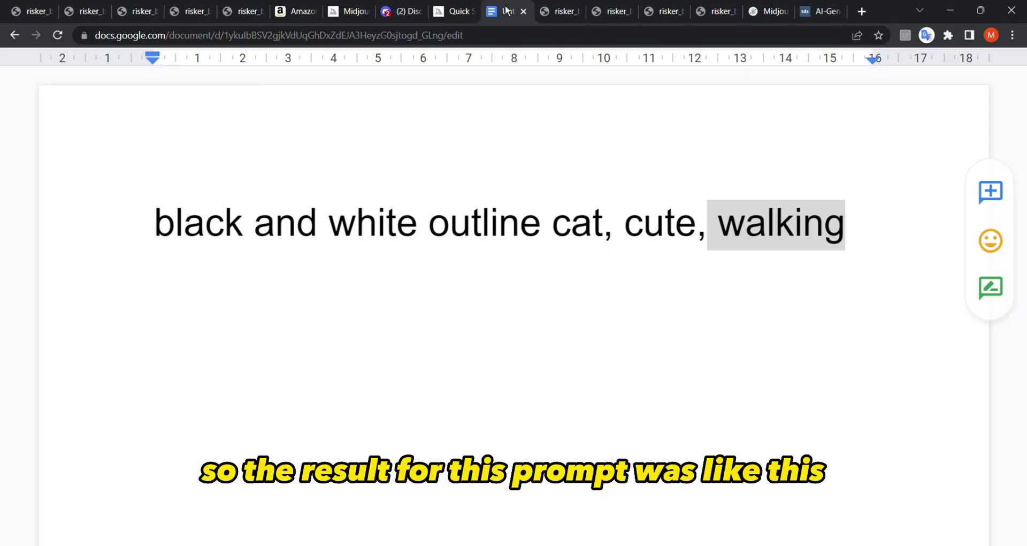
left_click(297, 196)
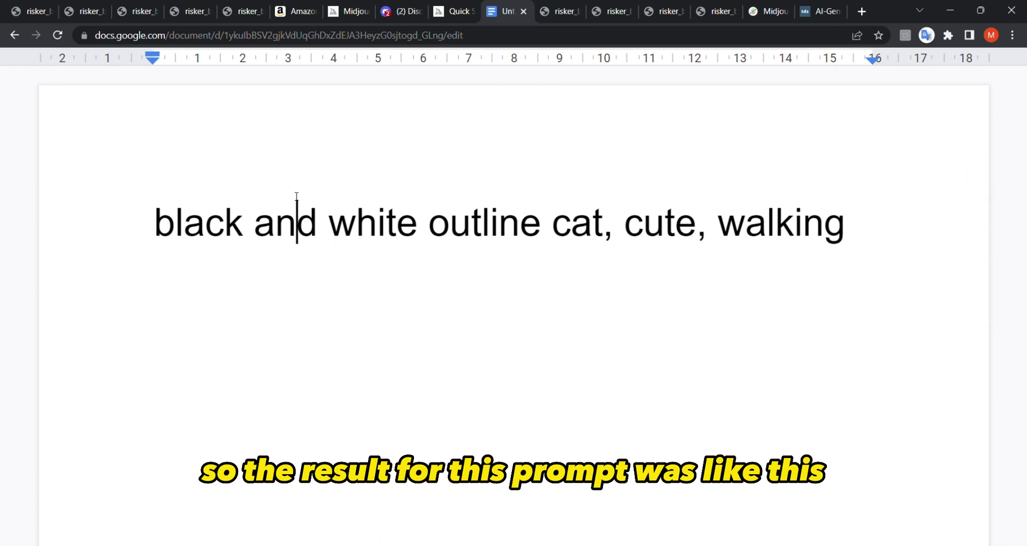
left_click(563, 11)
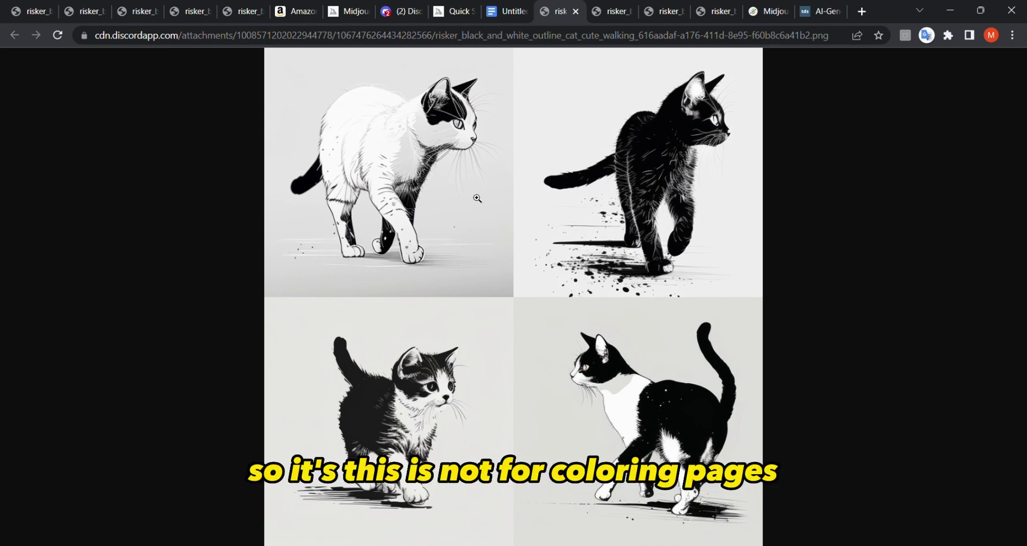
left_click(513, 10)
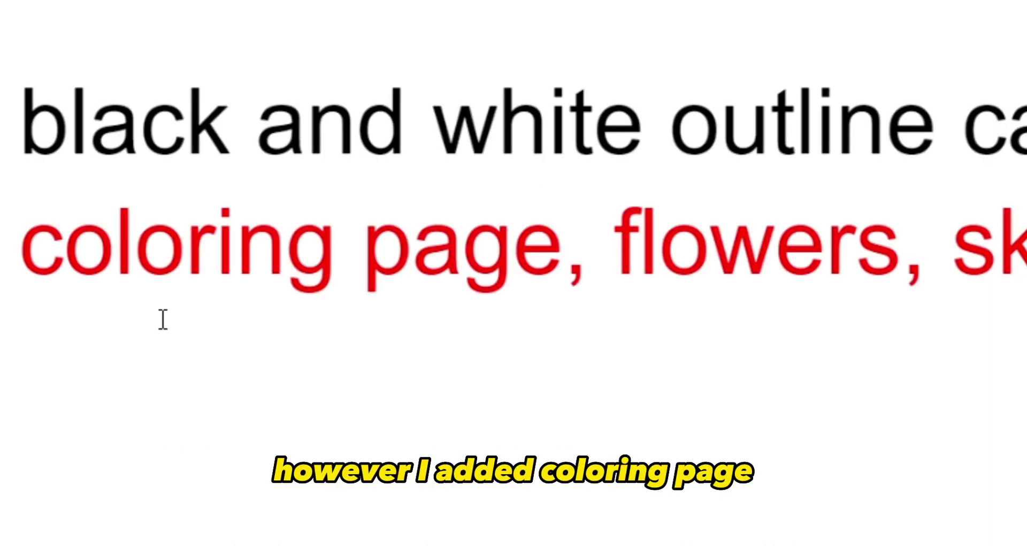
Review the added prompt words 'coloring page' and 'flowers, sky', then move to the earlier cat grid.
left_click_drag(24, 247, 524, 248)
left_click(616, 246)
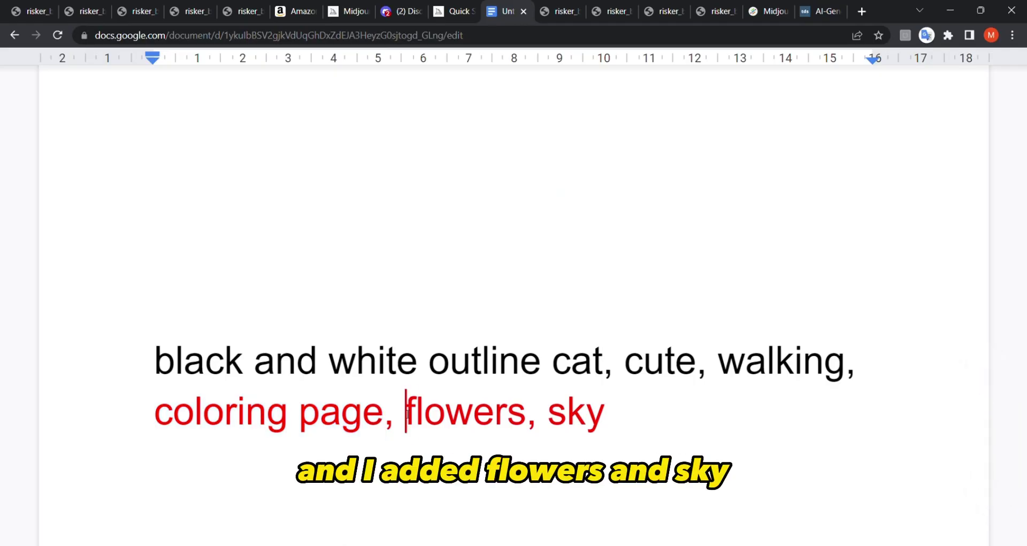
left_click_drag(406, 414, 602, 415)
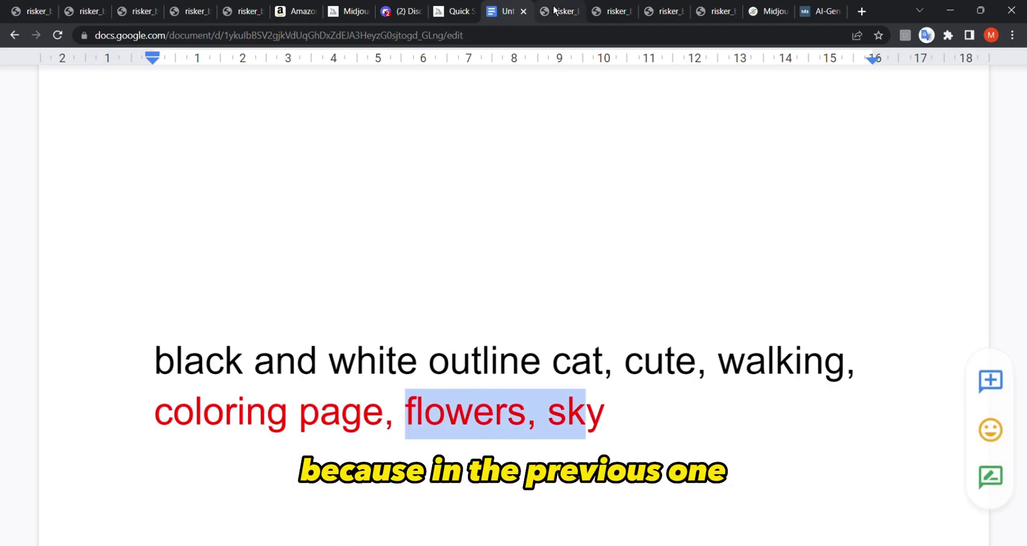
key("ctrl+Tab")
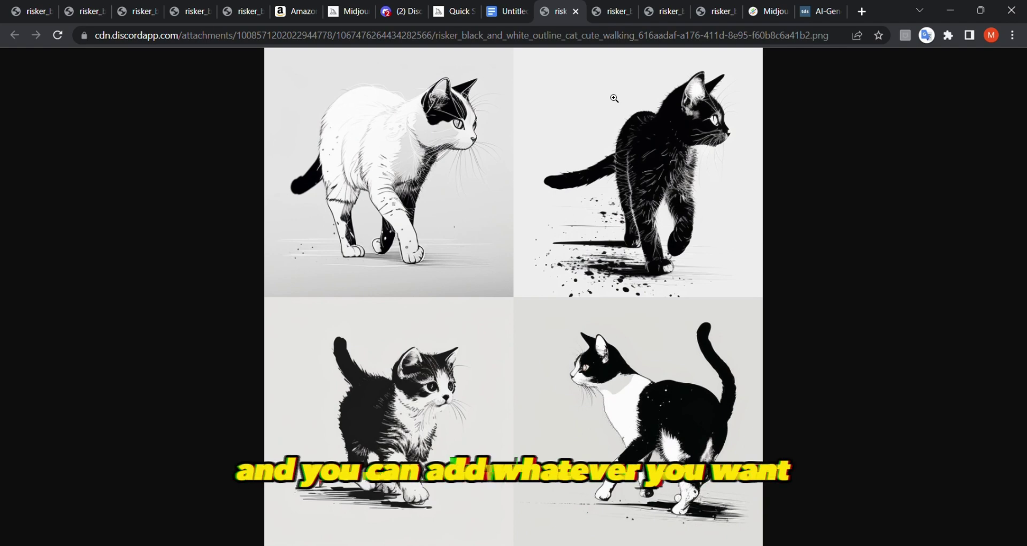
View the new four-cat grid from the 'flowers, sky' prompt, then return to newbies-174.
left_click(611, 10)
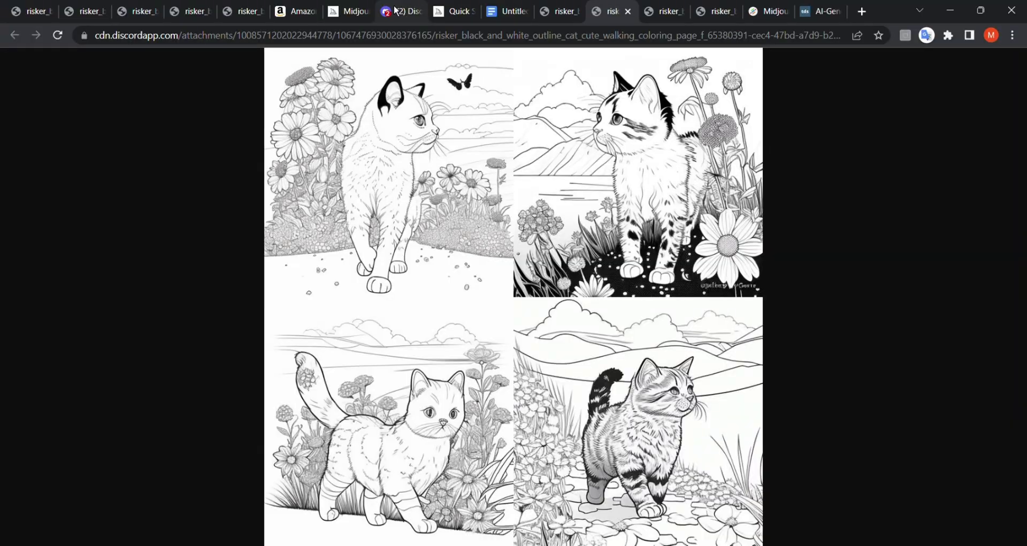
left_click(395, 9)
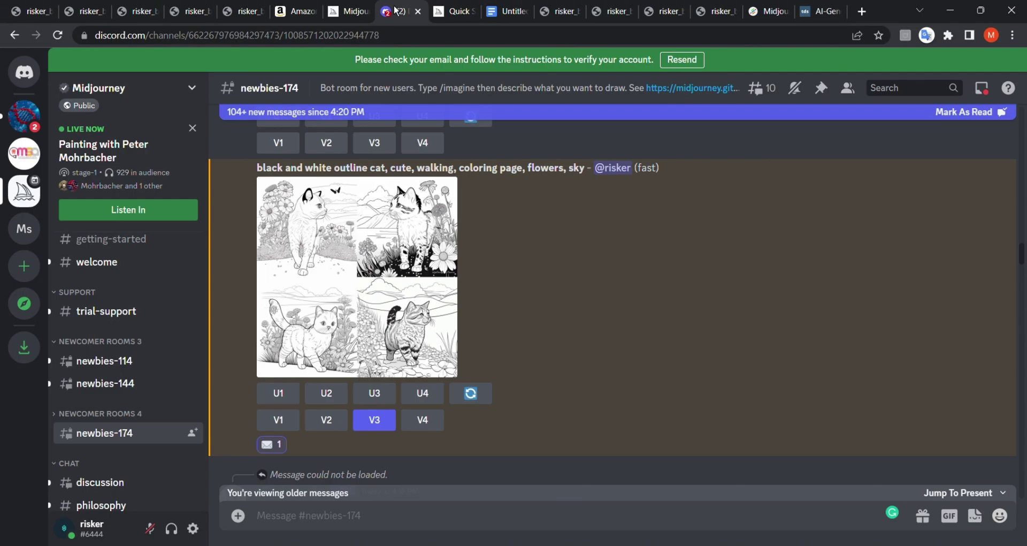
Request V3 variations of the third cat, add an envelope reaction, and open the grid image.
left_click(384, 420)
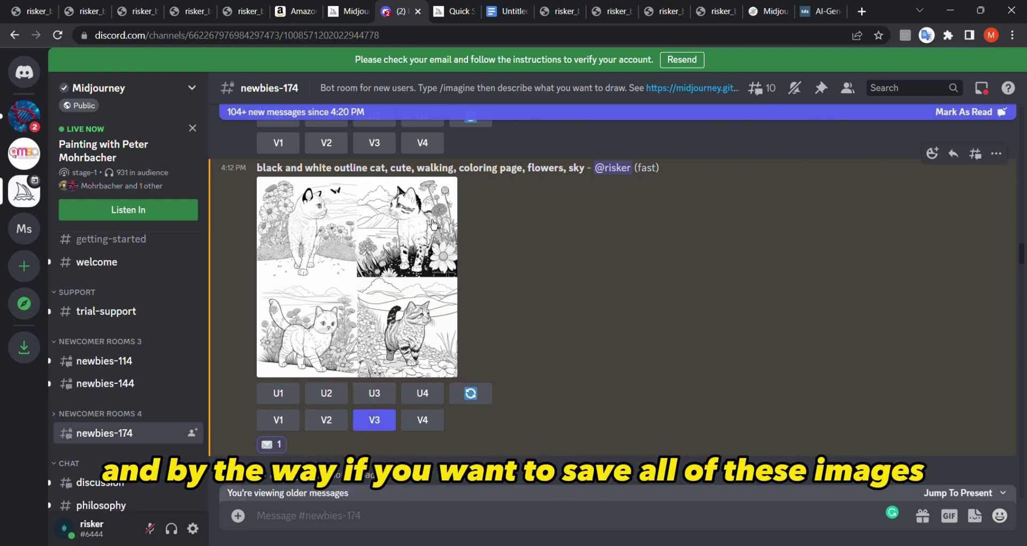
scroll(464, 236, "up", 2)
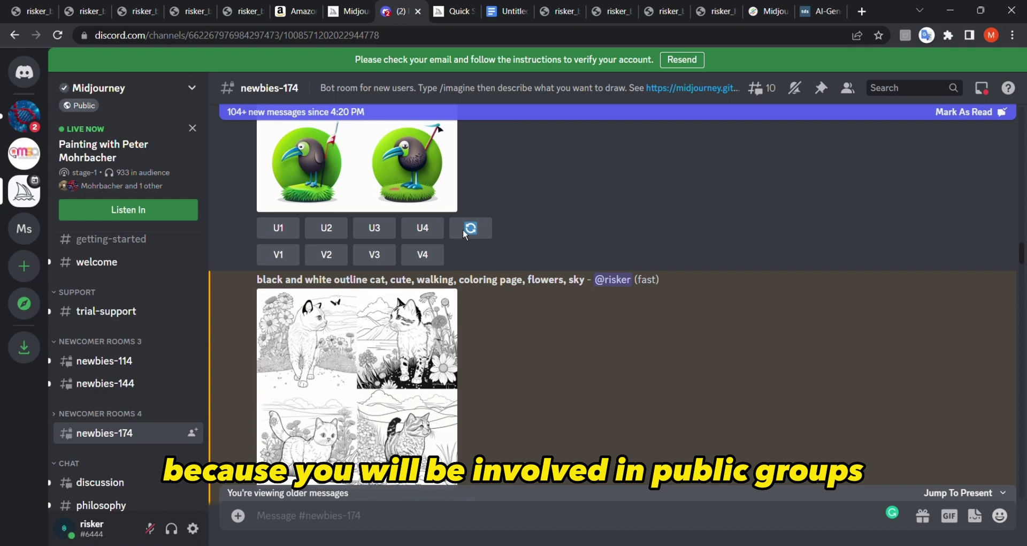
scroll(464, 229, "up", 3)
scroll(463, 229, "down", 8)
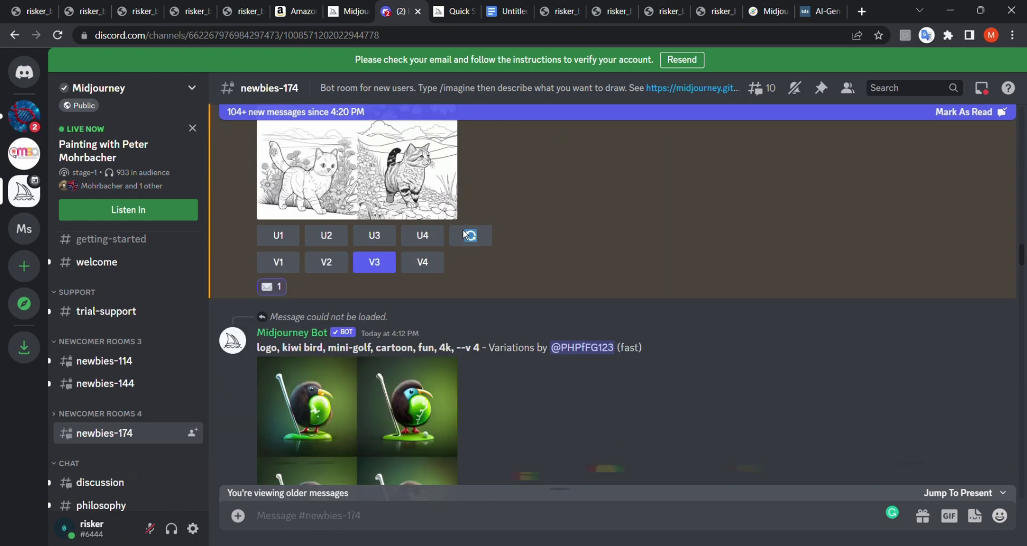
scroll(463, 229, "down", 6)
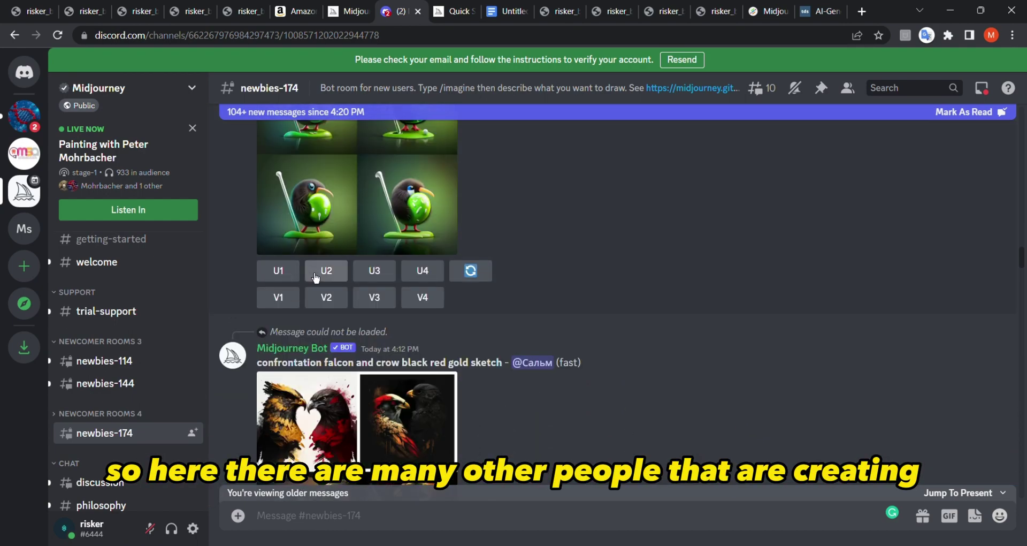
scroll(314, 272, "up", 7)
scroll(315, 274, "up", 13)
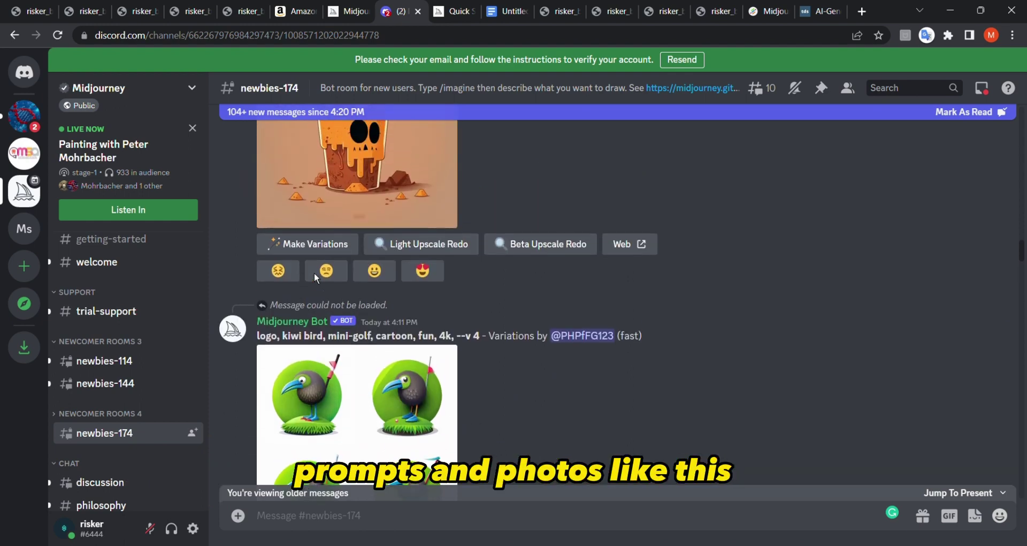
scroll(316, 277, "down", 15)
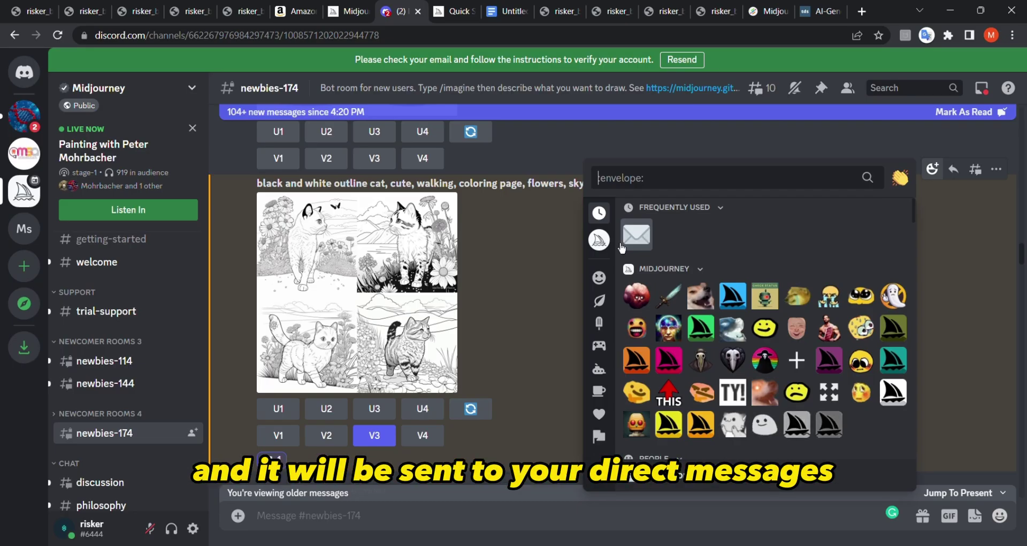
left_click(642, 241)
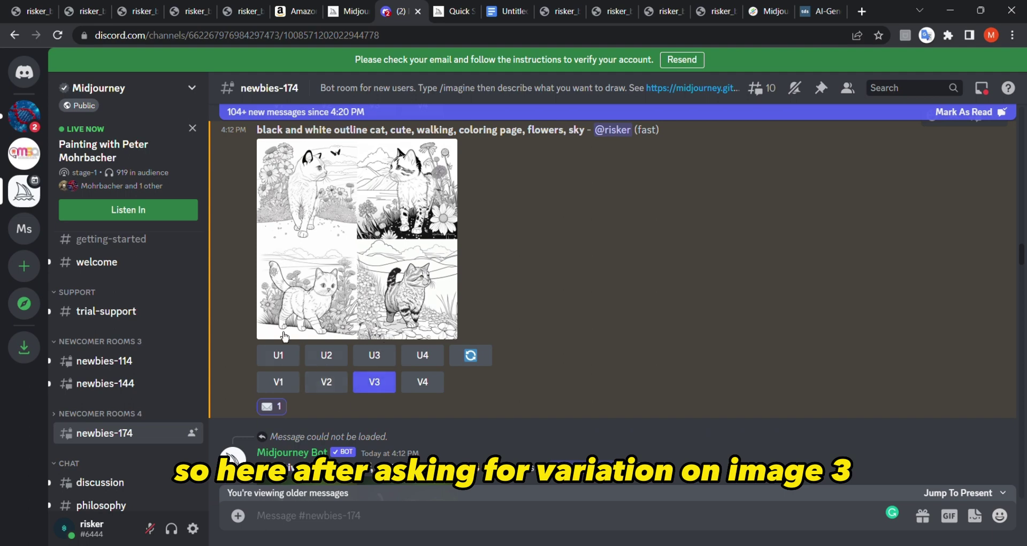
left_click(612, 11)
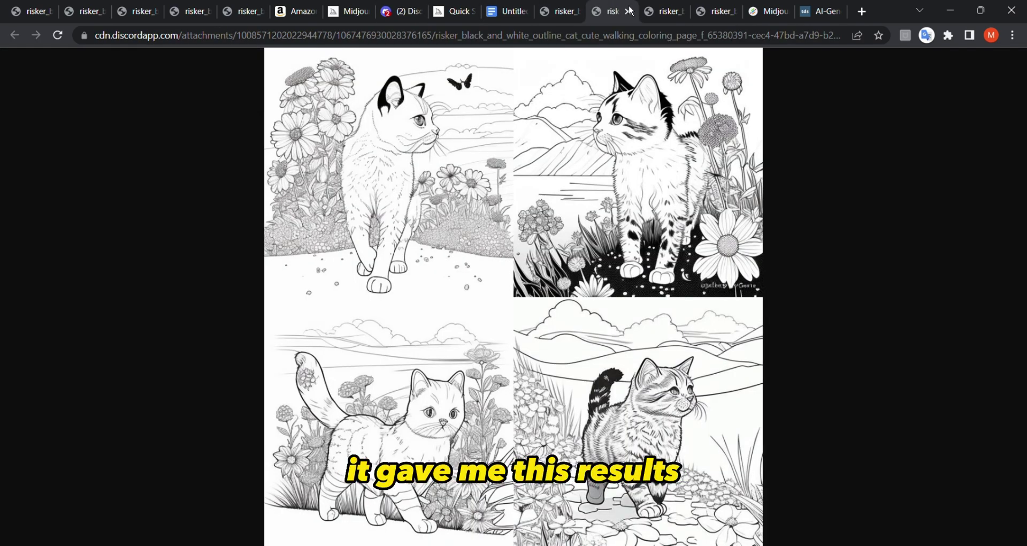
Inspect the four variations of the third cat full size, then go back to newbies-174.
left_click(663, 10)
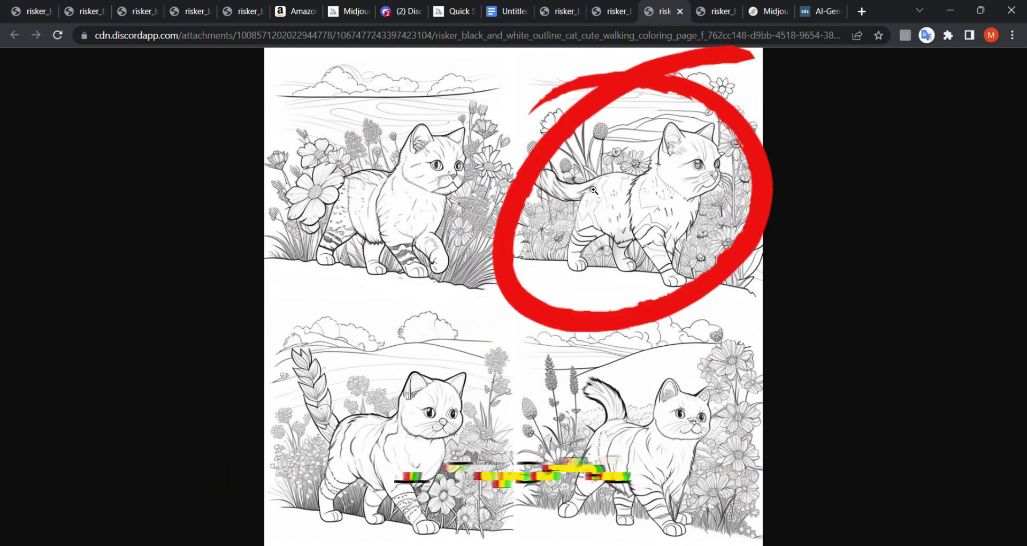
left_click(411, 13)
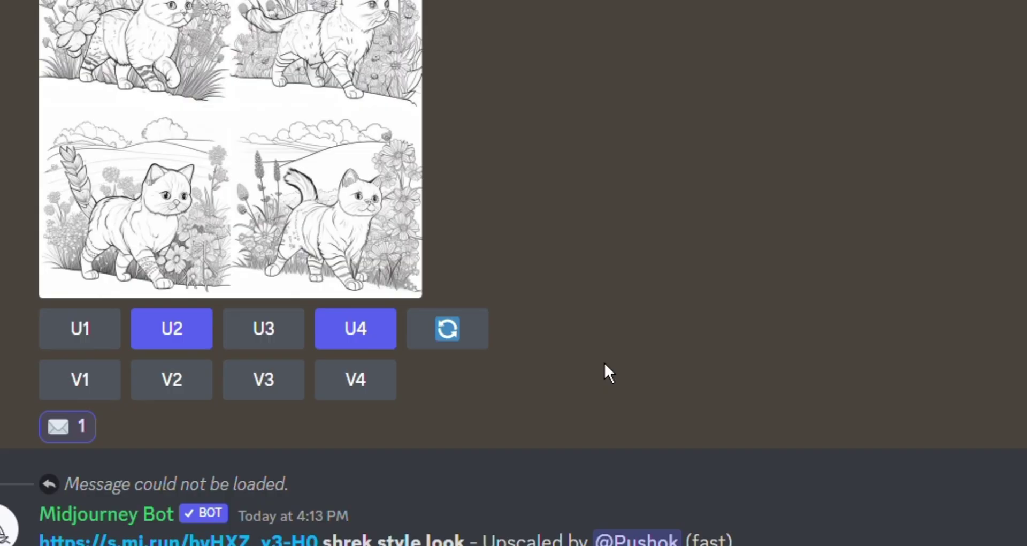
Open the U2 upscale of the cat walking among flowers full size in its own tab.
scroll(603, 361, "up", 3)
scroll(604, 361, "down", 2)
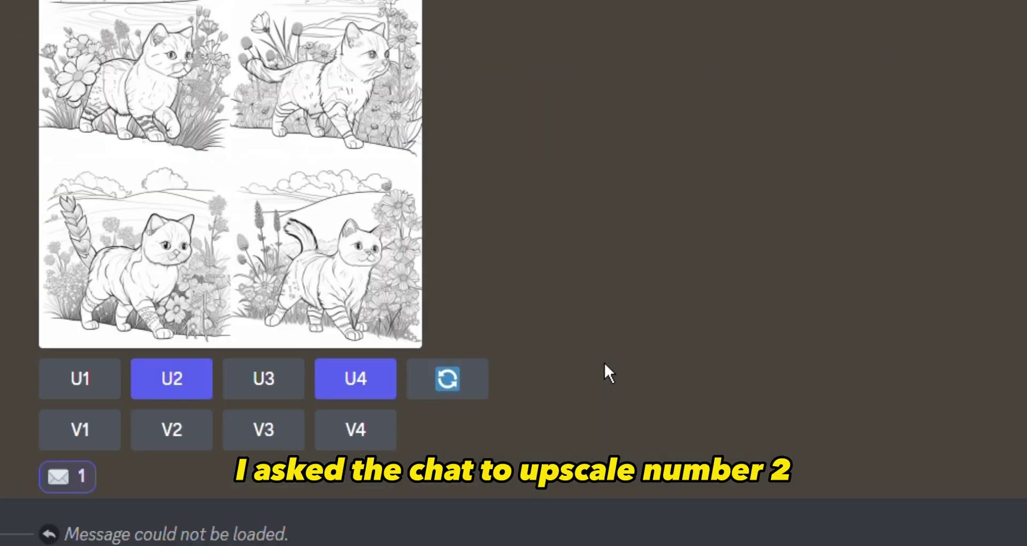
scroll(603, 360, "up", 1)
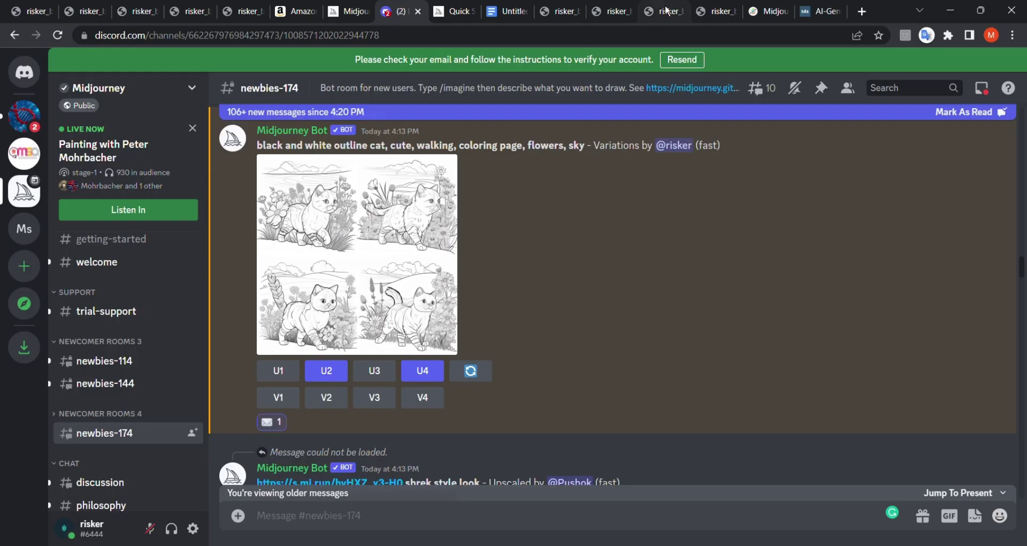
left_click(663, 11)
left_click(700, 11)
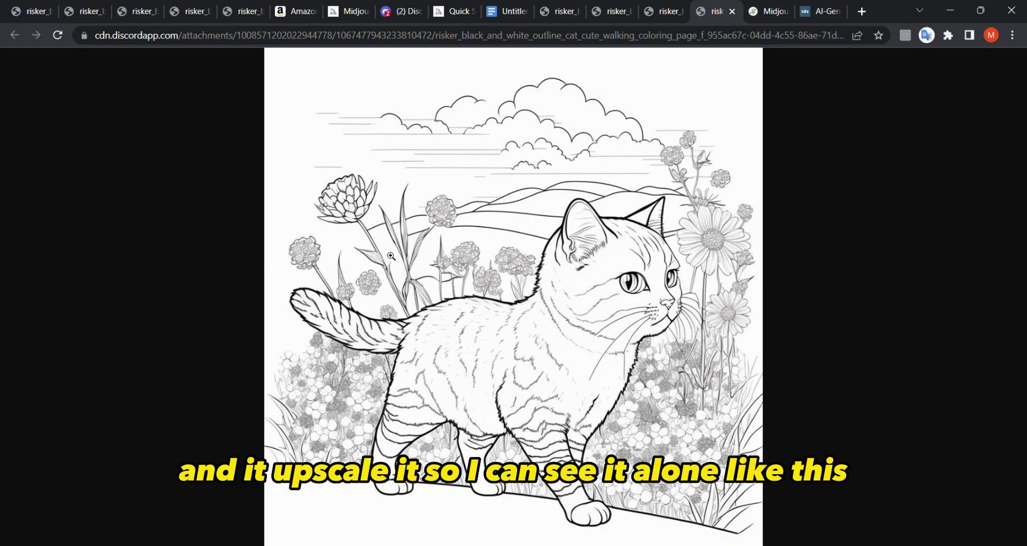